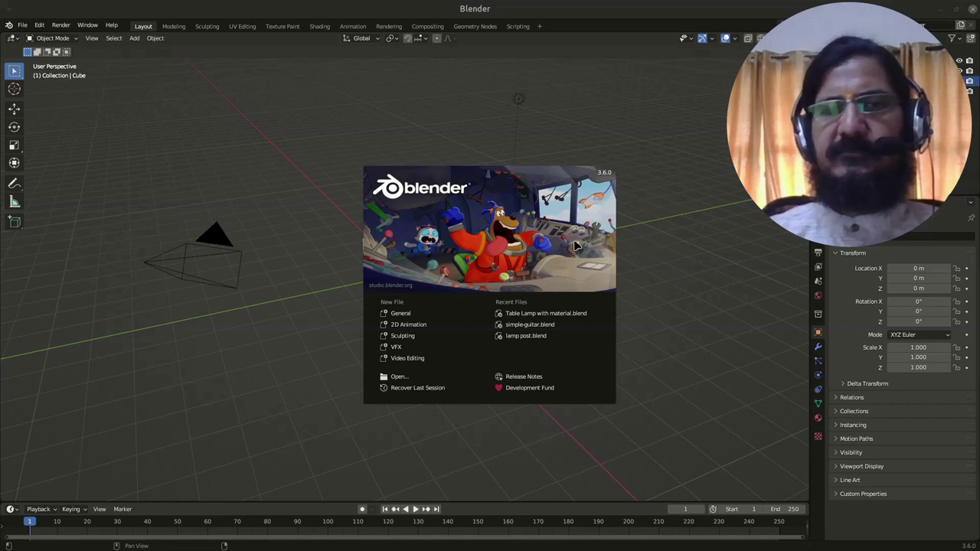
Start a fresh General scene and orbit the view around the default cube
click(403, 317)
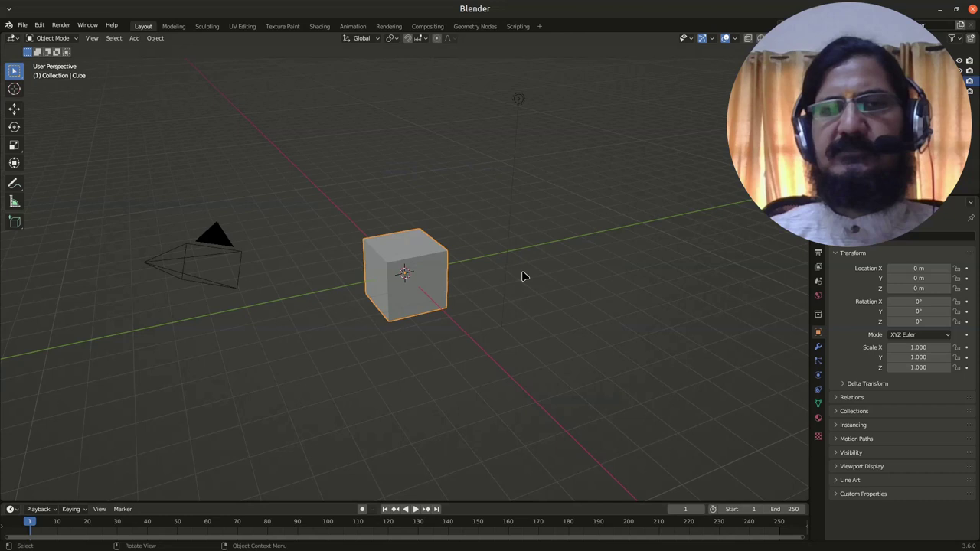
scroll(520, 280, up, 2)
middle_drag(514, 286, 556, 261)
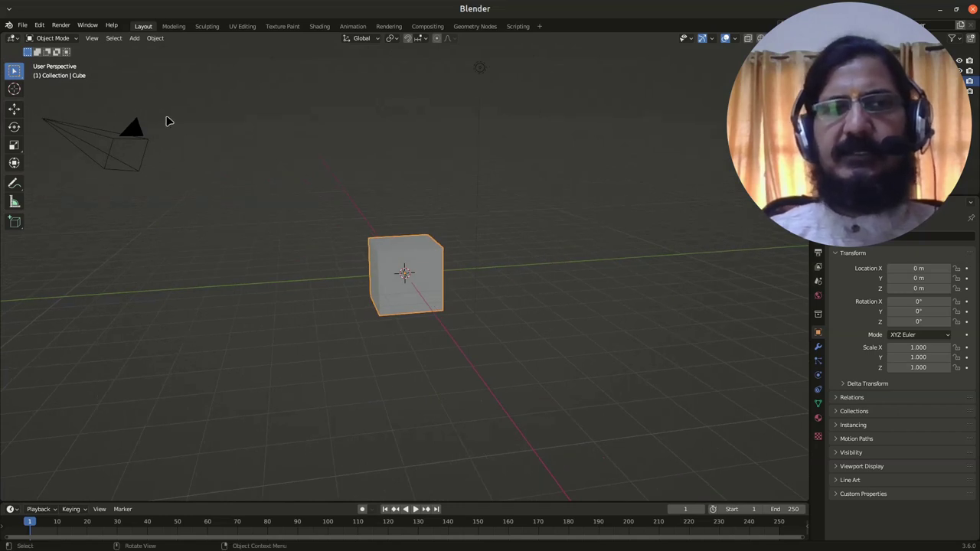
Create a new 2D Animation file from the File > New menu
click(23, 26)
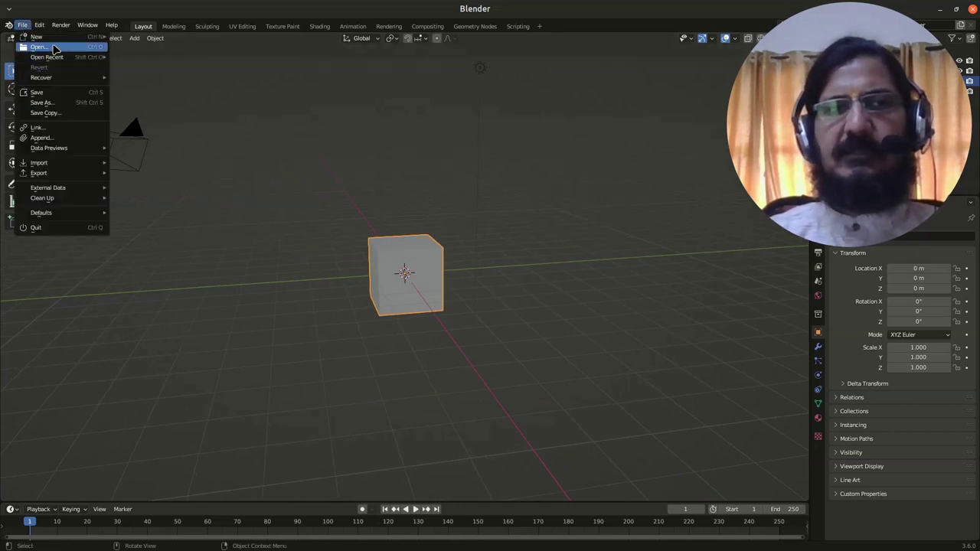
mouse_move(108, 36)
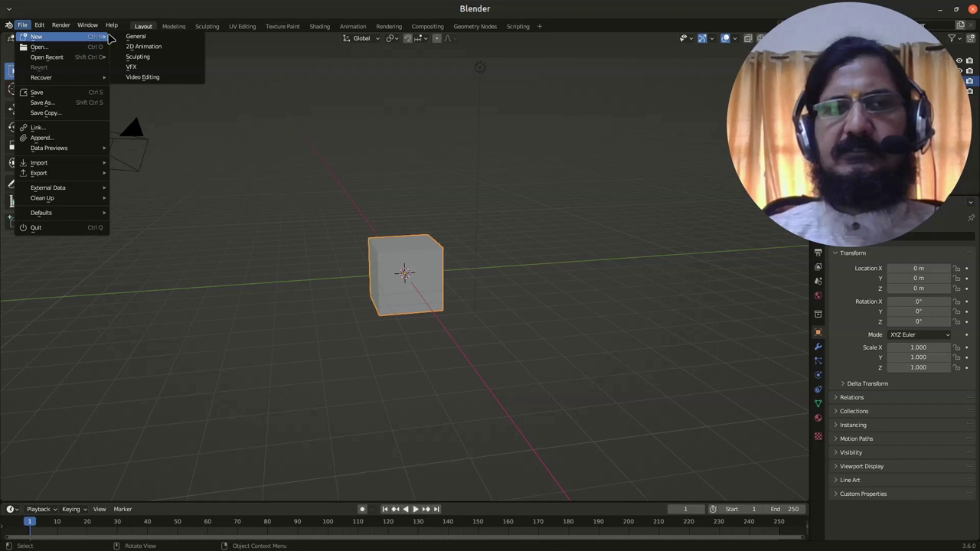
click(158, 47)
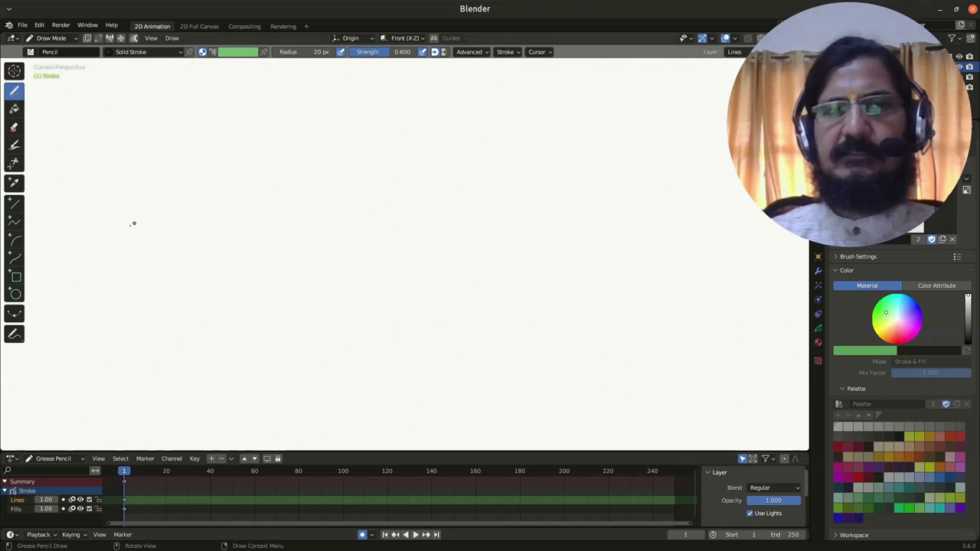
Draw a hump-shaped stroke, a wavy stroke below it, and a long curve across the middle
mouse_move(132, 224)
mouse_down()
mouse_move(191, 192)
mouse_move(281, 203)
mouse_move(310, 220)
mouse_up()
mouse_move(258, 239)
mouse_down()
mouse_move(383, 298)
mouse_move(521, 278)
mouse_up()
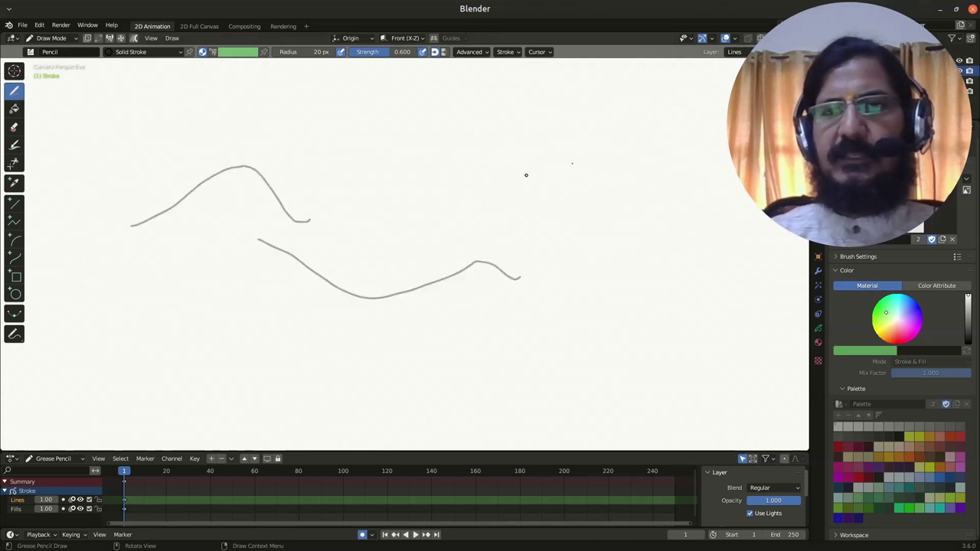
mouse_move(546, 170)
mouse_down()
mouse_move(412, 227)
mouse_move(320, 256)
mouse_up()
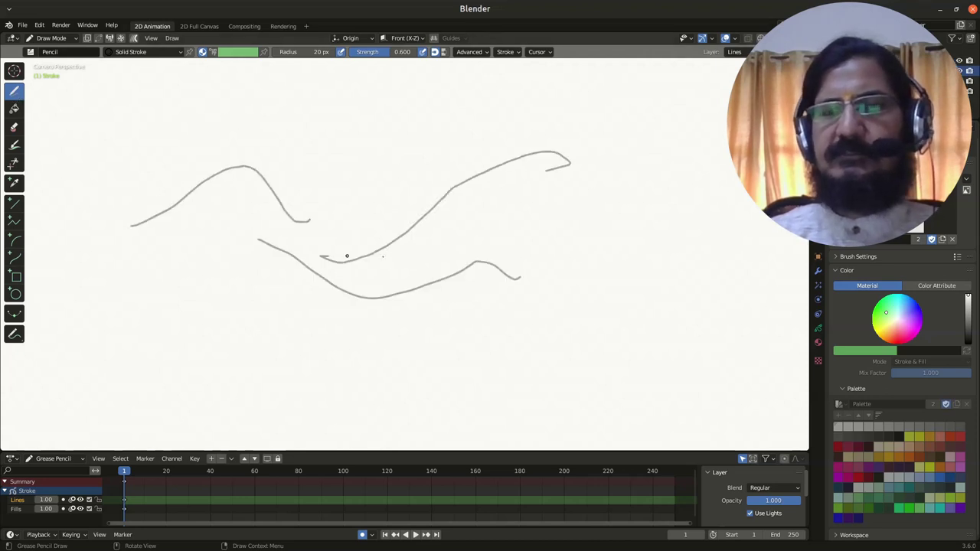
Start a new Sculpting file, discarding the unsaved drawing
click(22, 26)
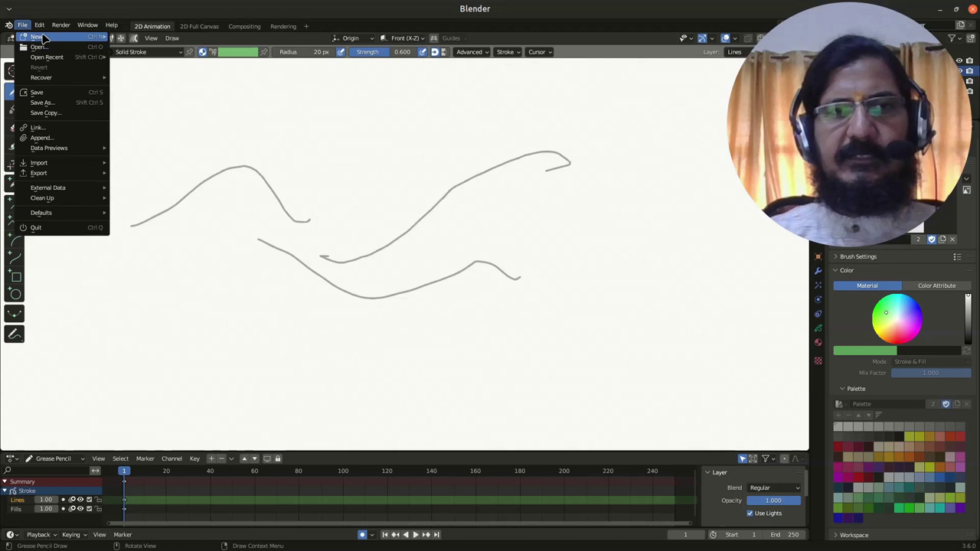
mouse_move(46, 37)
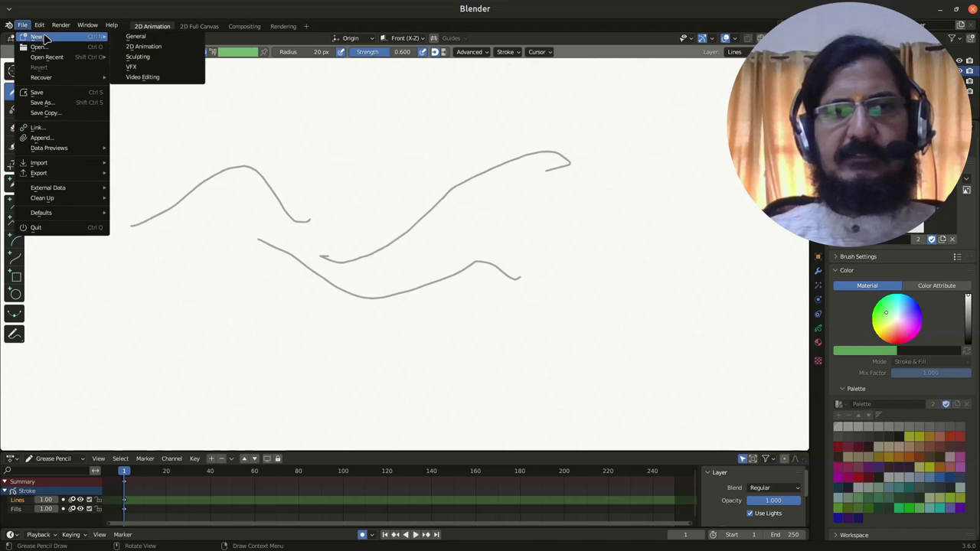
click(162, 58)
click(447, 303)
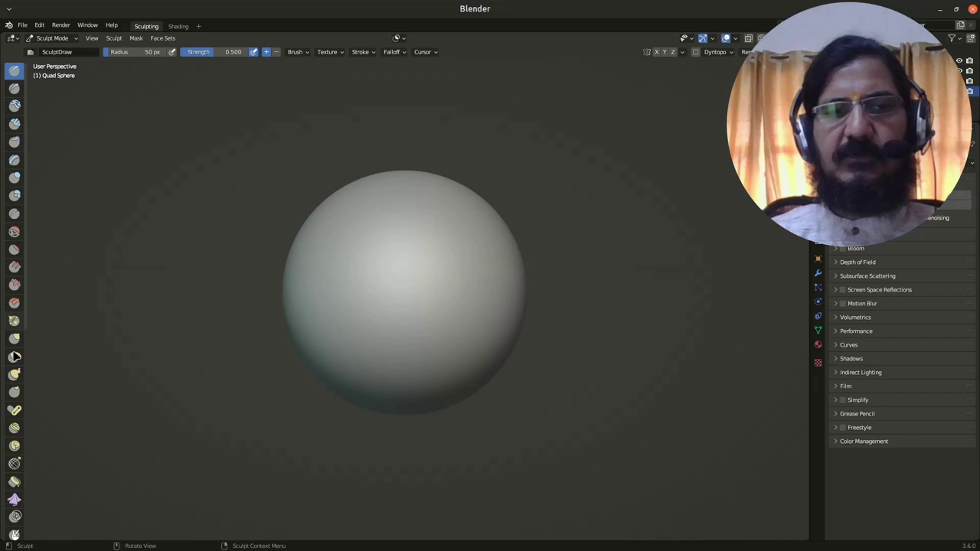
Pull four spikes from the sphere with the Snake Hook brush: upper left, lower right, upper right, and left
click(14, 374)
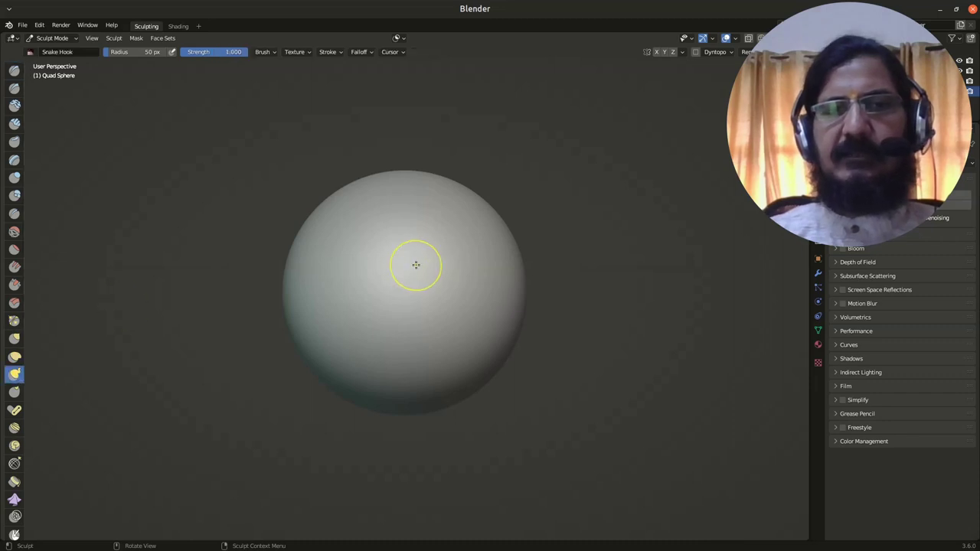
drag(416, 265, 337, 226)
mouse_move(416, 319)
mouse_down()
mouse_move(454, 342)
mouse_move(481, 343)
mouse_up()
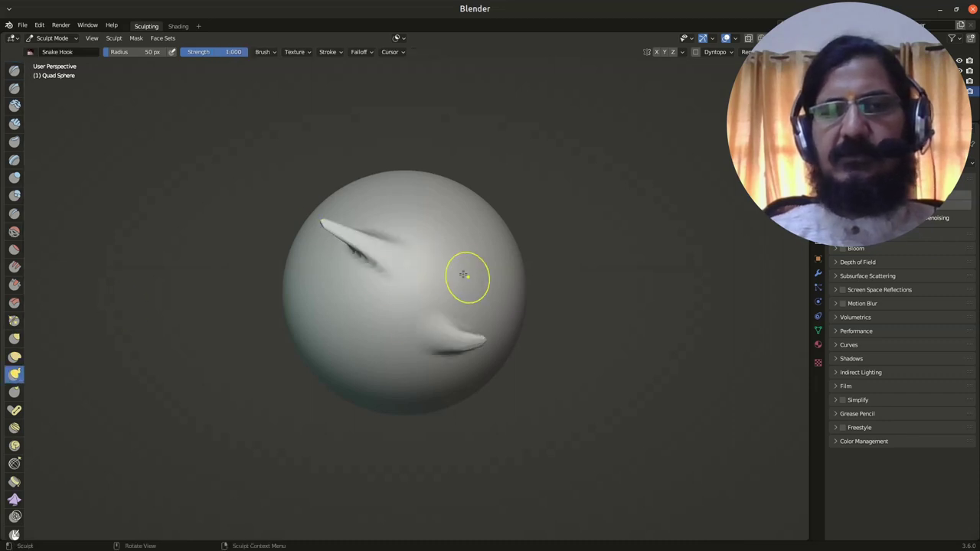
drag(463, 275, 504, 224)
drag(345, 329, 282, 307)
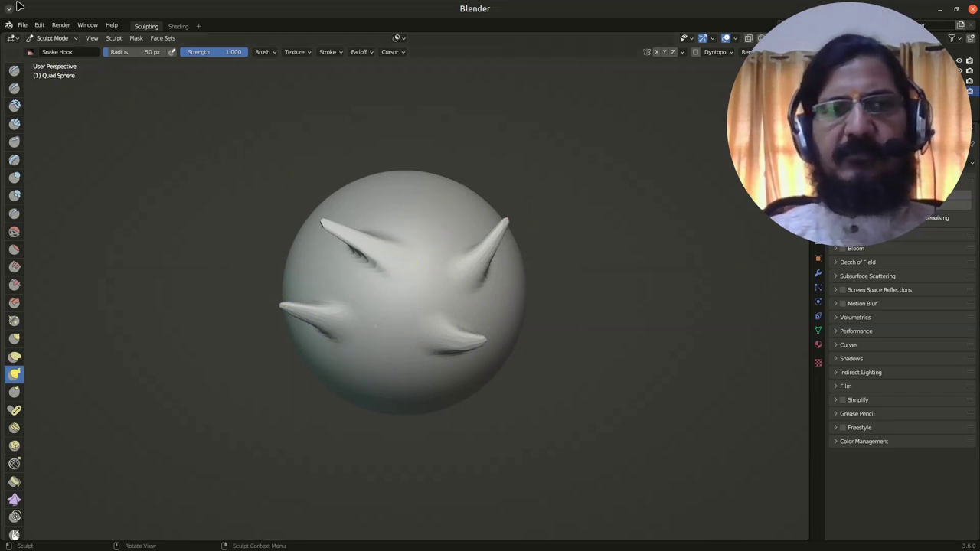
click(23, 24)
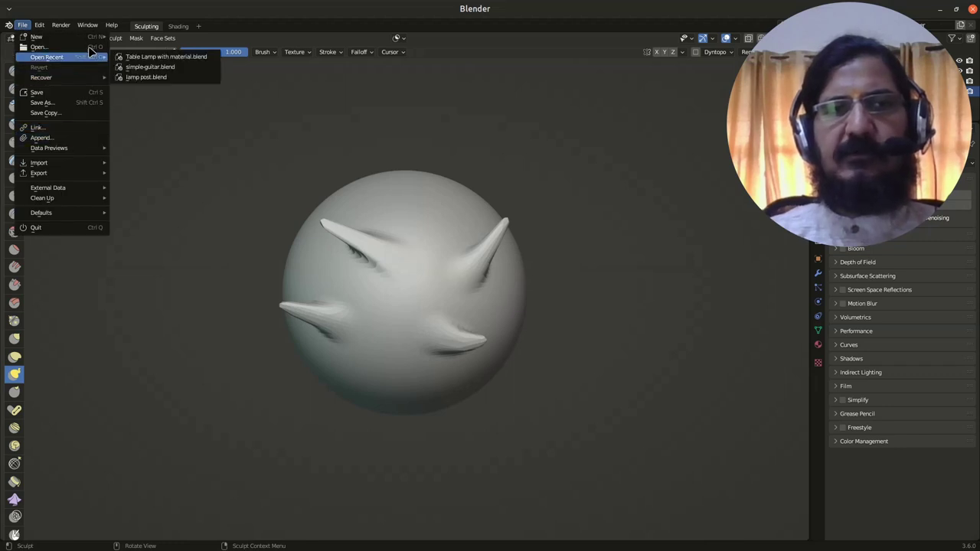
Create a new Video Editing file without saving the sculpted sphere
mouse_move(96, 36)
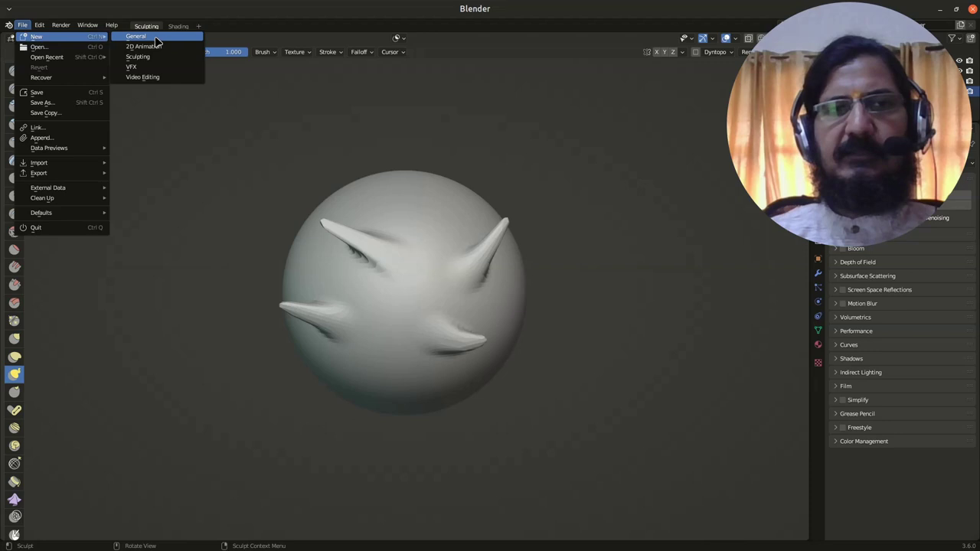
click(178, 77)
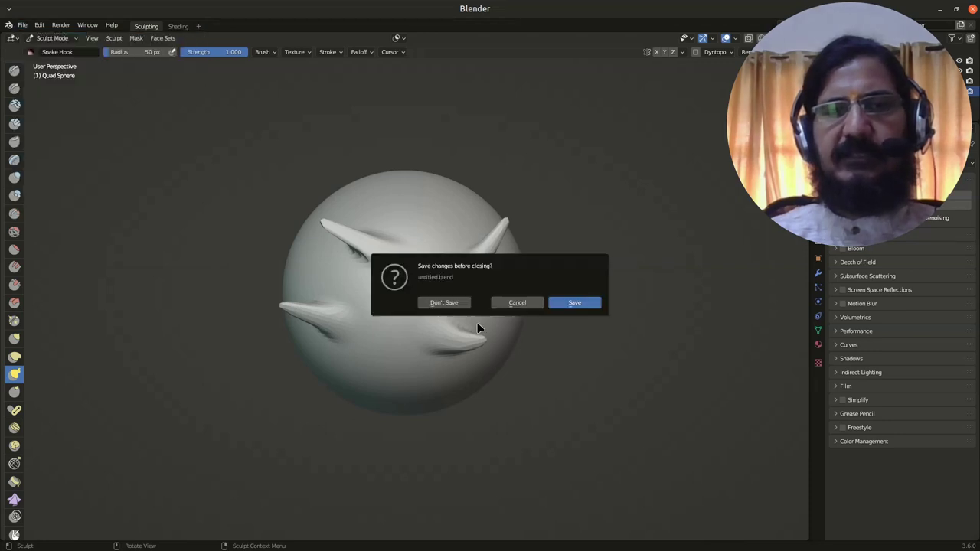
click(450, 304)
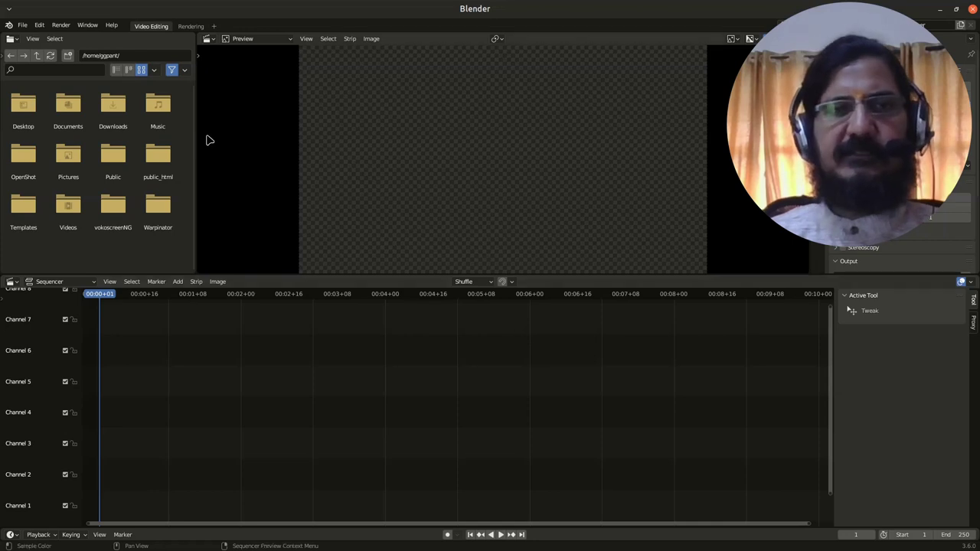
Open simple-guitar.blend from the Open Recent list
click(25, 25)
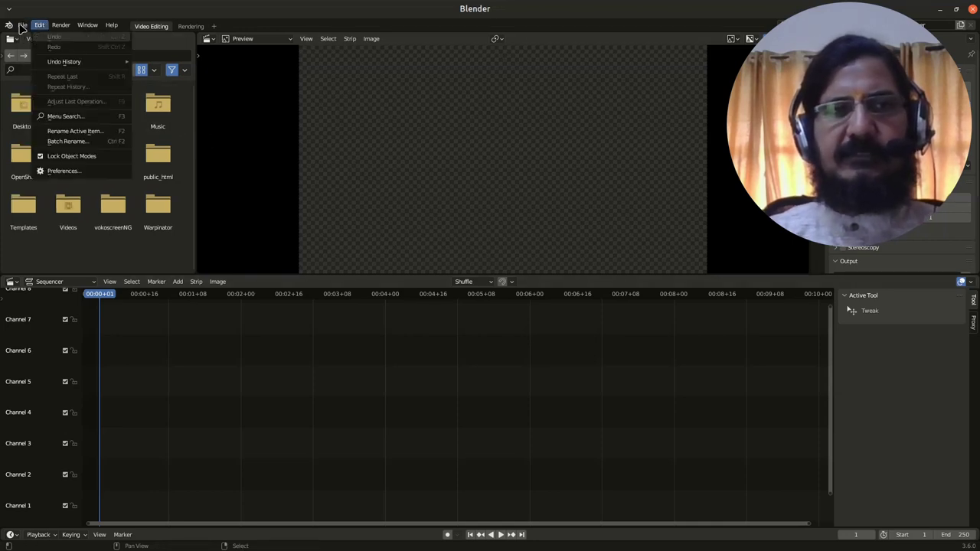
click(21, 25)
click(23, 26)
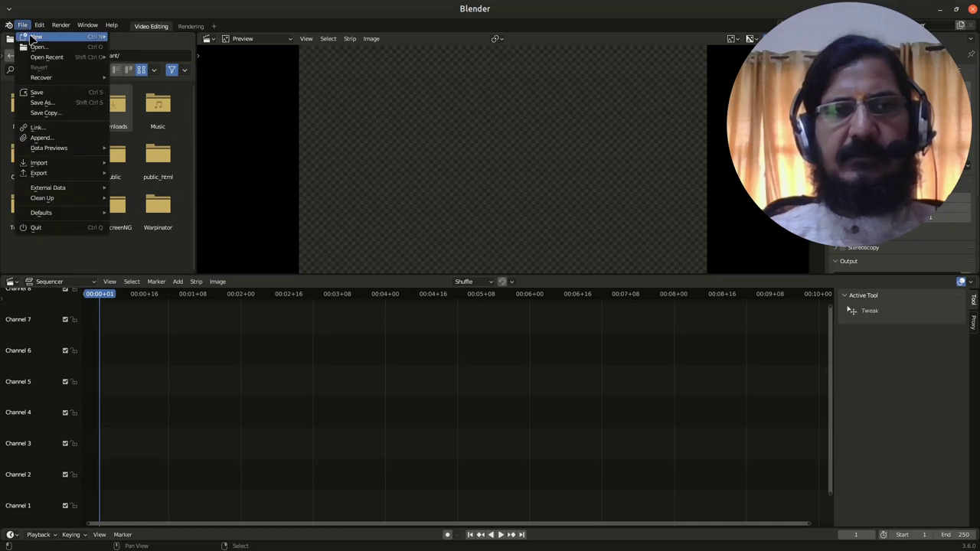
mouse_move(46, 38)
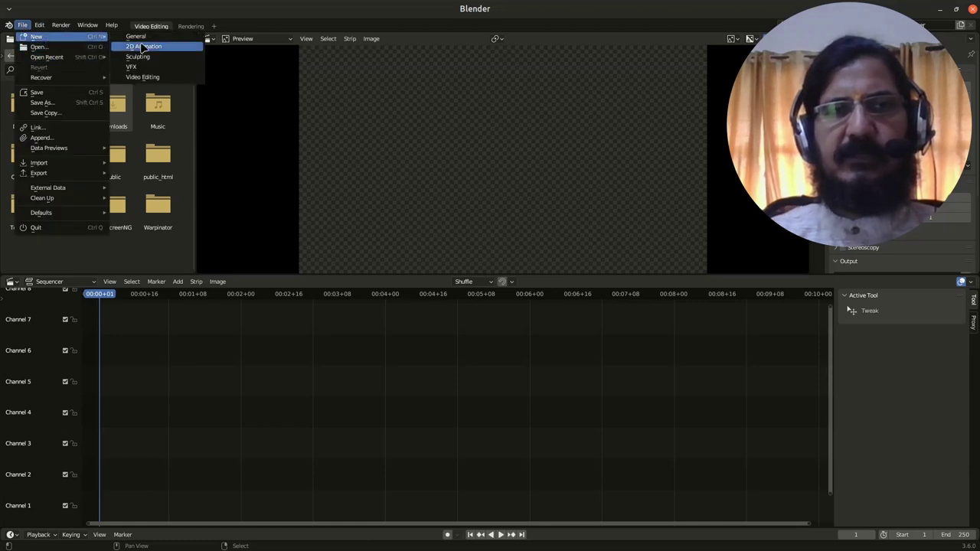
mouse_move(102, 80)
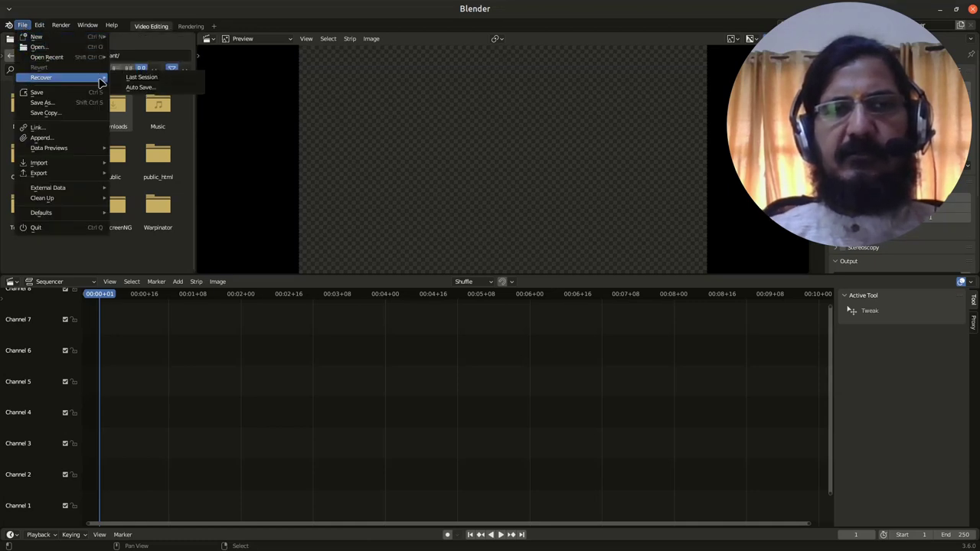
mouse_move(96, 57)
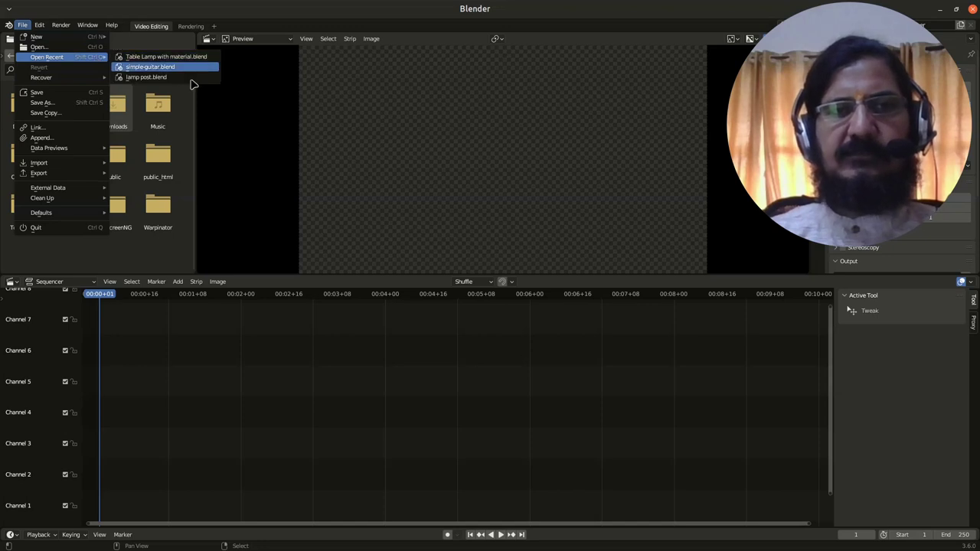
mouse_move(186, 70)
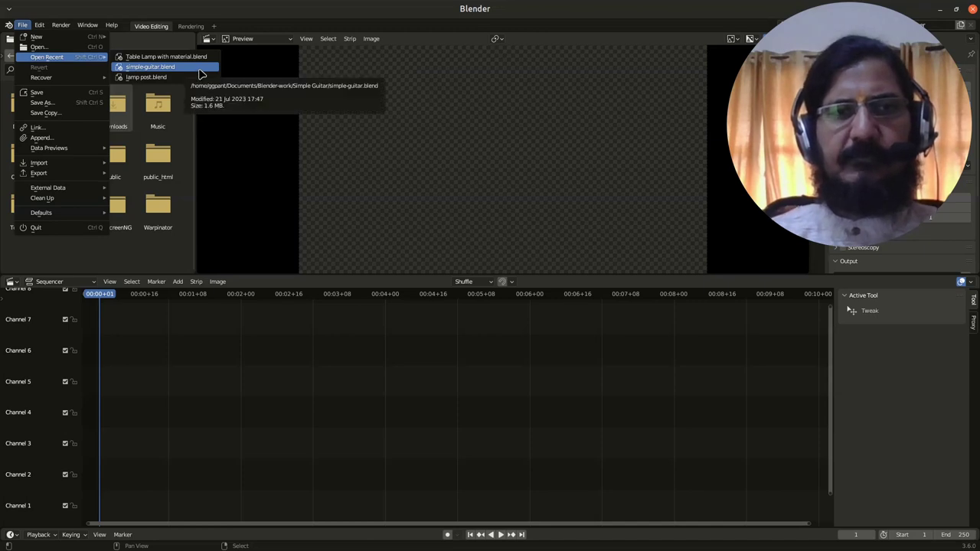
click(200, 70)
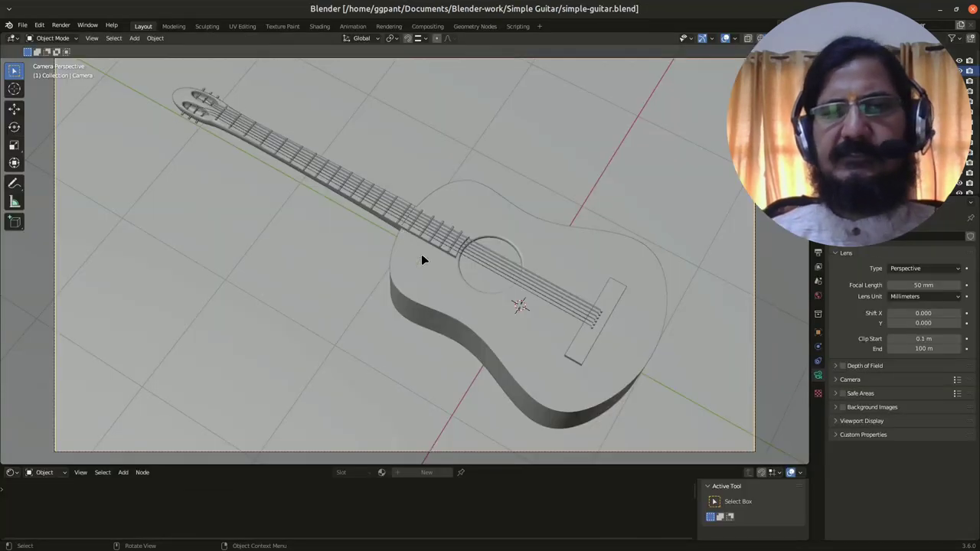
Zoom out from the camera view and switch viewport shading to Rendered via the Z pie menu
scroll(453, 300, down, 2)
middle_drag(453, 299, 461, 294)
key(z)
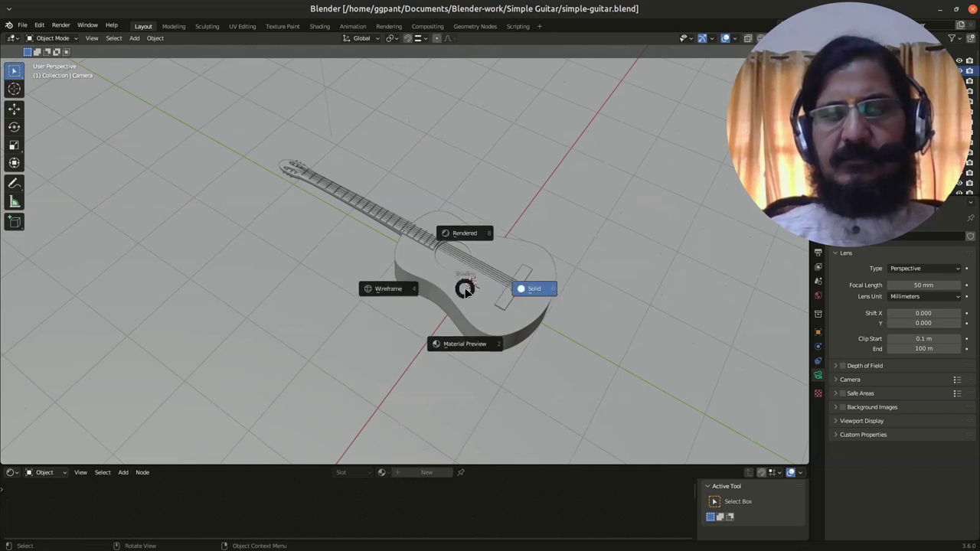
click(567, 319)
Orbit and zoom around the rendered guitar to inspect it from the side
middle_drag(565, 319, 446, 331)
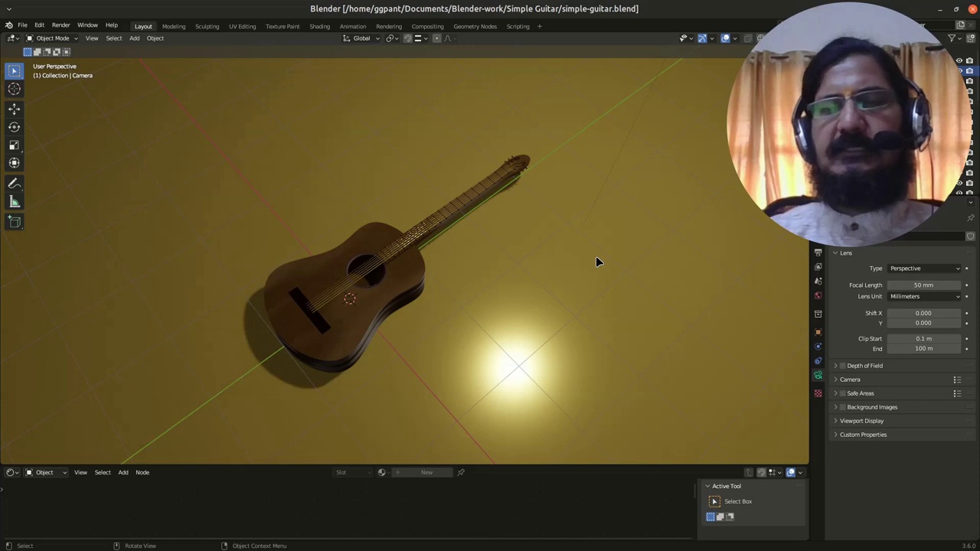
scroll(582, 268, up, 2)
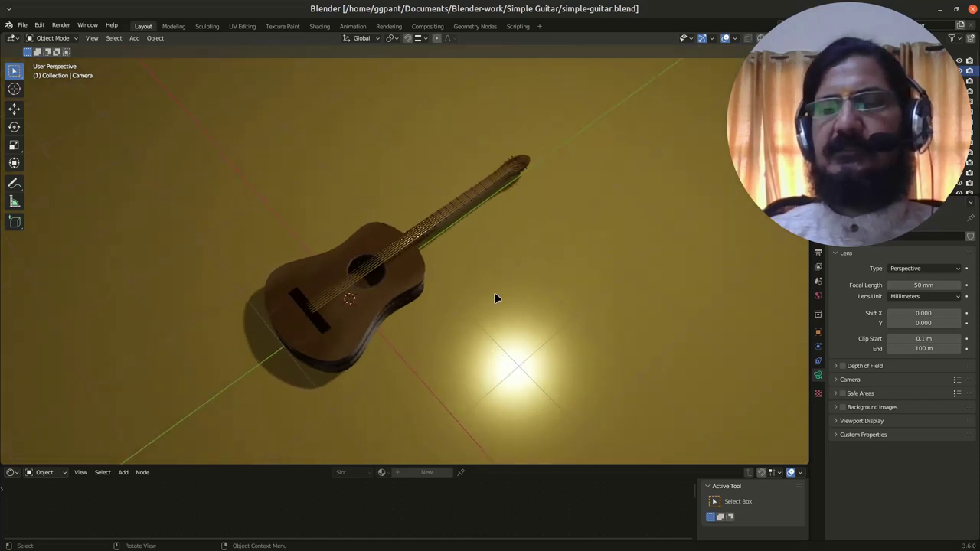
scroll(490, 337, up, 2)
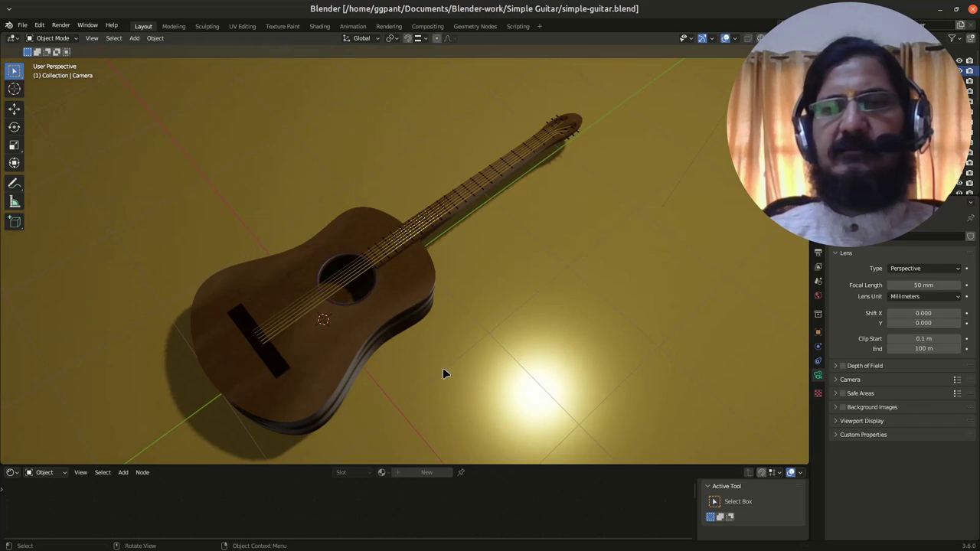
middle_drag(445, 373, 368, 358)
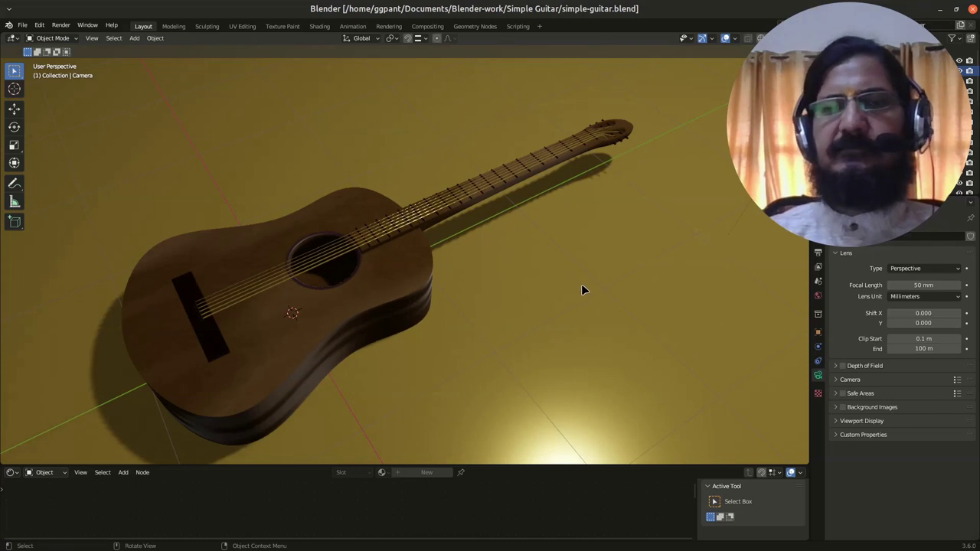
scroll(582, 285, down, 1)
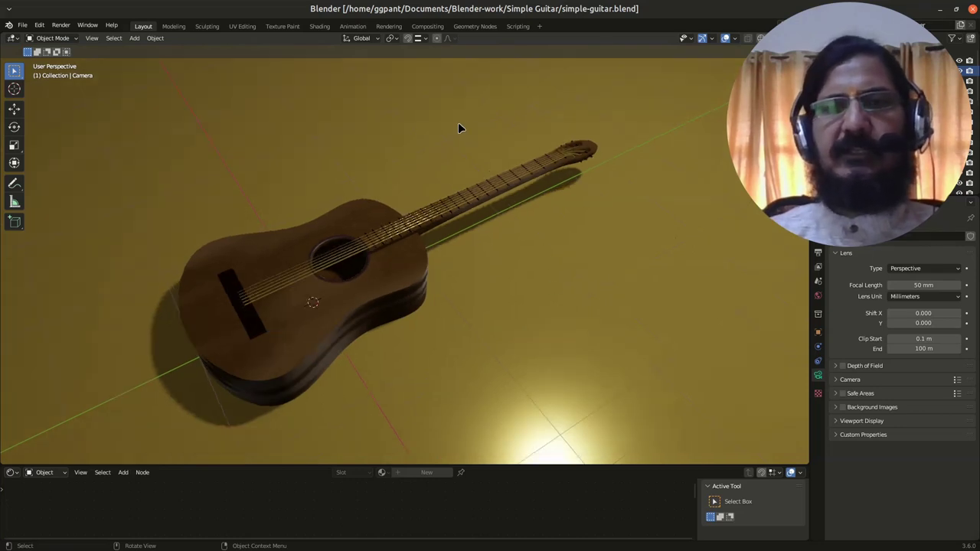